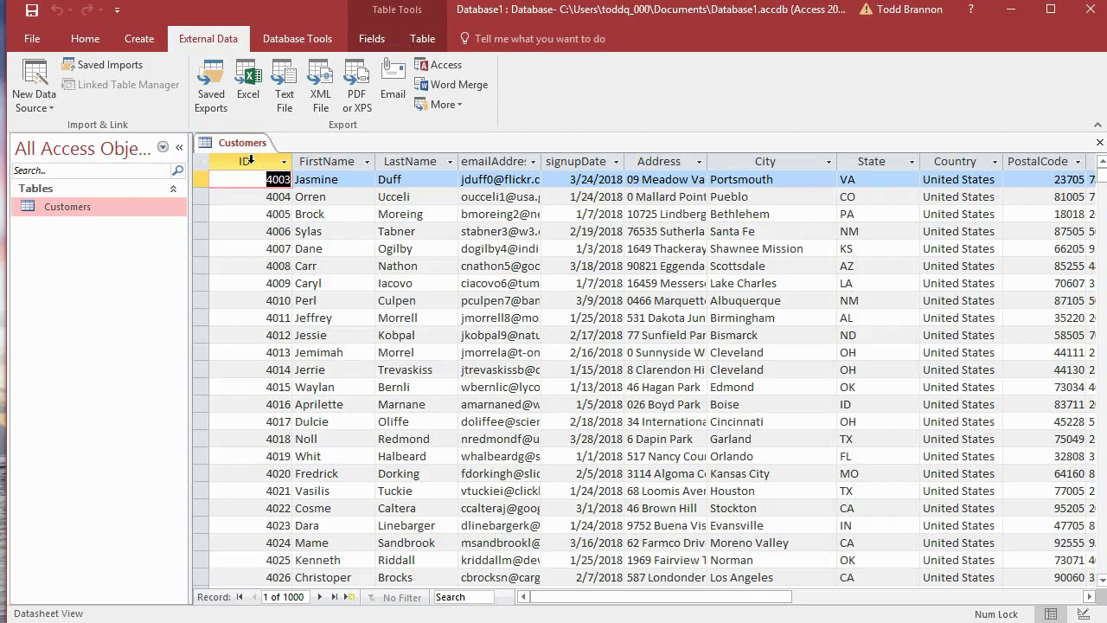
# Review the Customers table's fields and data types in Design View, then return to the datasheet and browse its records.
pyautogui.rightClick(94, 210)
pyautogui.click(142, 242)
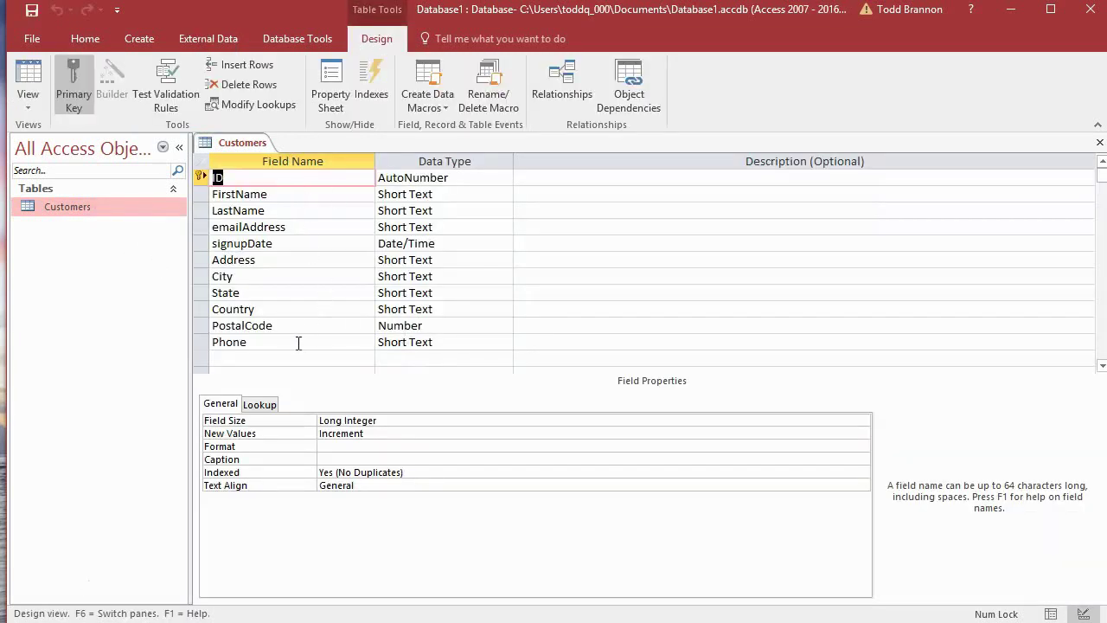
pyautogui.rightClick(111, 208)
pyautogui.click(135, 220)
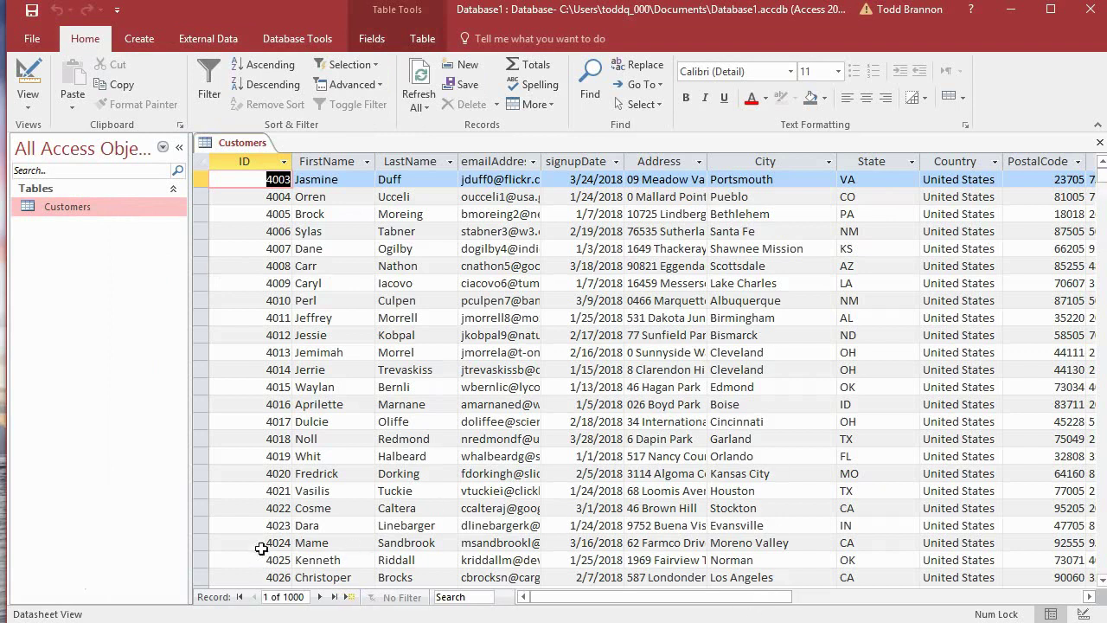
pyautogui.scroll(-9, 409, 424)
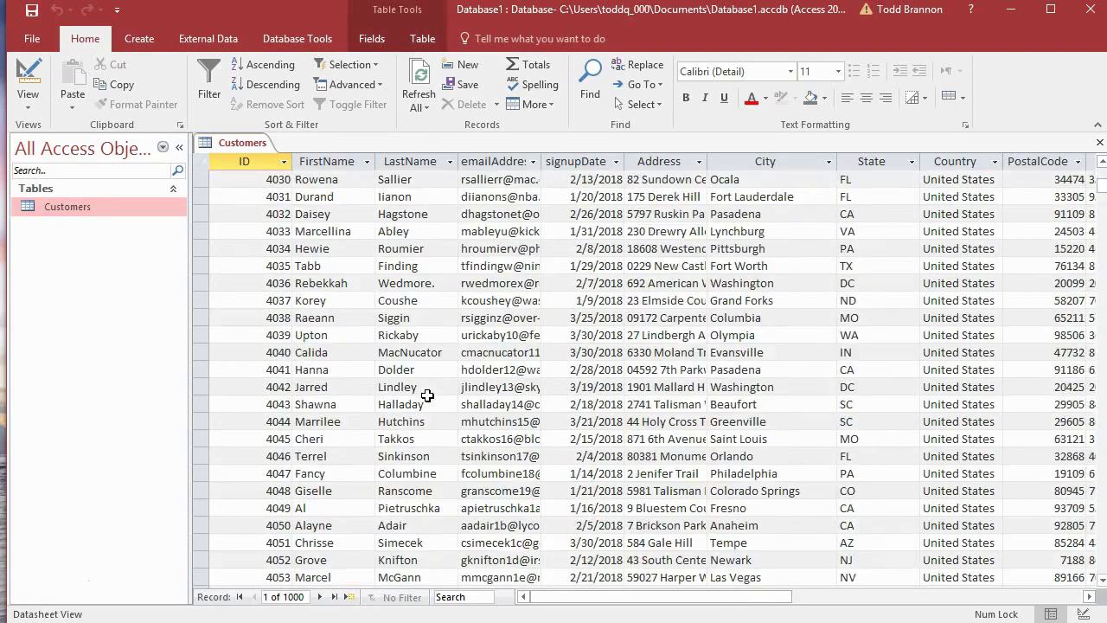
pyautogui.scroll(9, 424, 383)
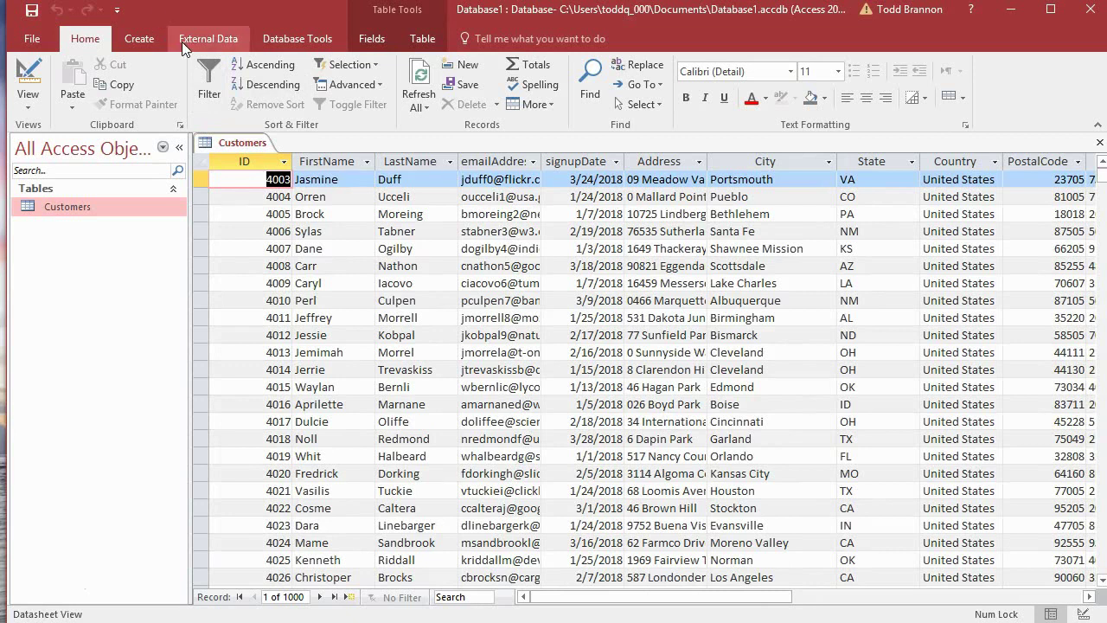
# Start the Form Wizard with the Customers table as the source of the form's fields.
pyautogui.click(141, 41)
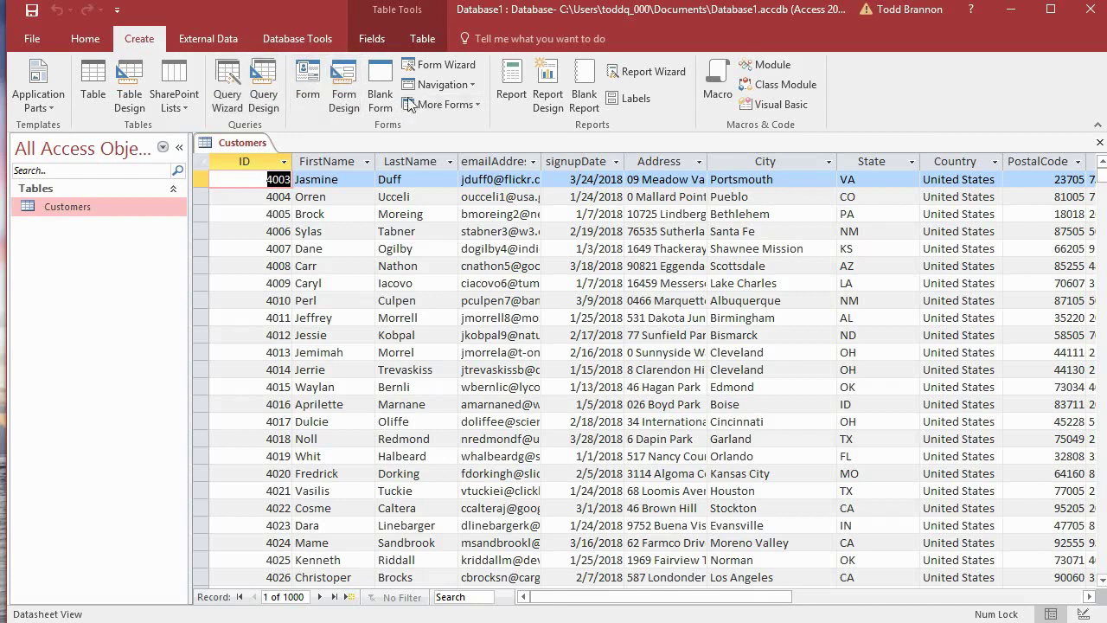
pyautogui.click(441, 65)
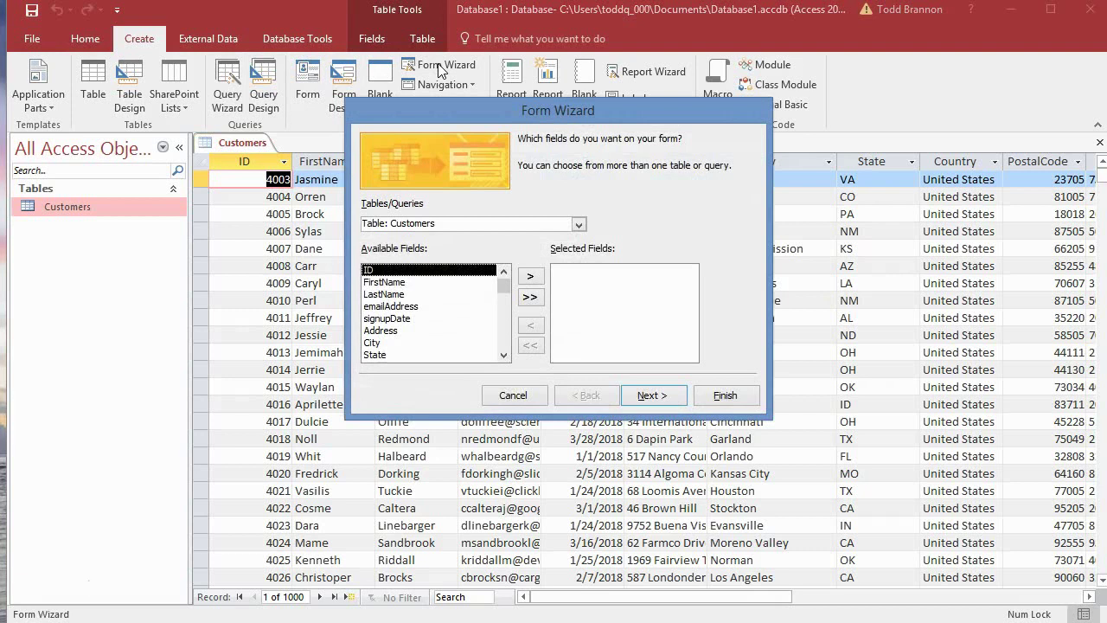
pyautogui.moveTo(435, 102); pyautogui.dragTo(425, 124)
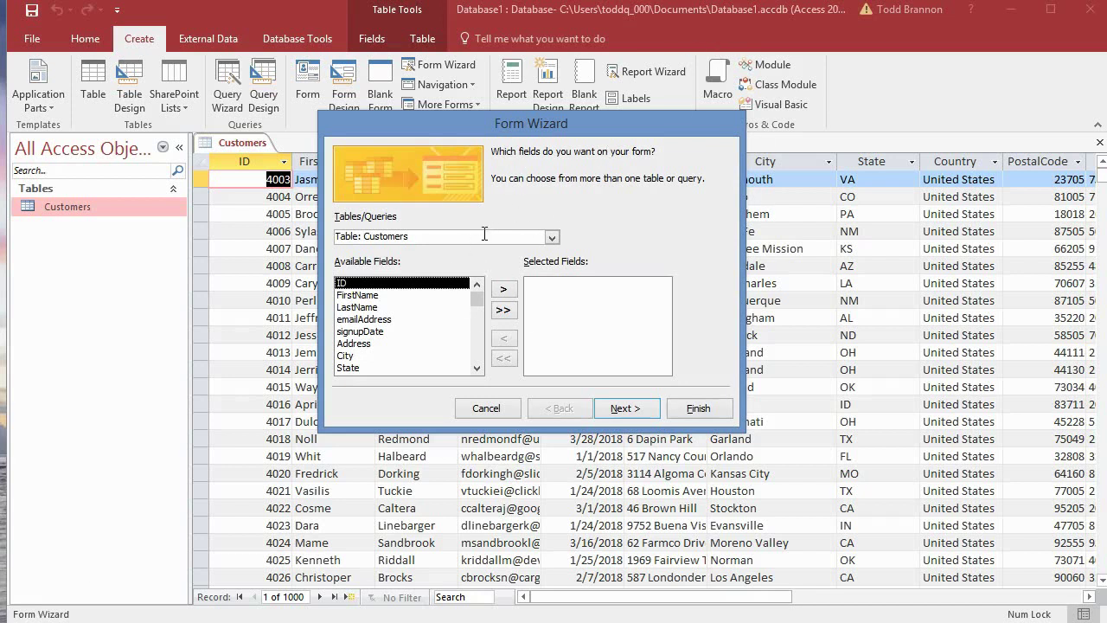
pyautogui.moveTo(454, 129)
pyautogui.mouseDown()
pyautogui.moveTo(446, 199)
pyautogui.moveTo(459, 144)
pyautogui.mouseUp()
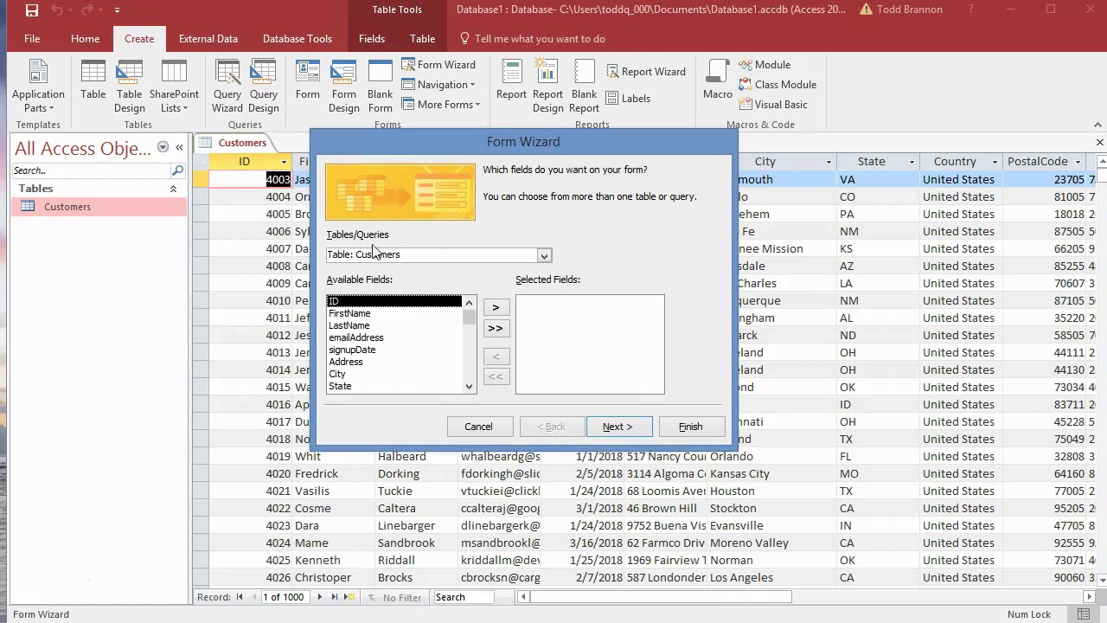
pyautogui.click(542, 256)
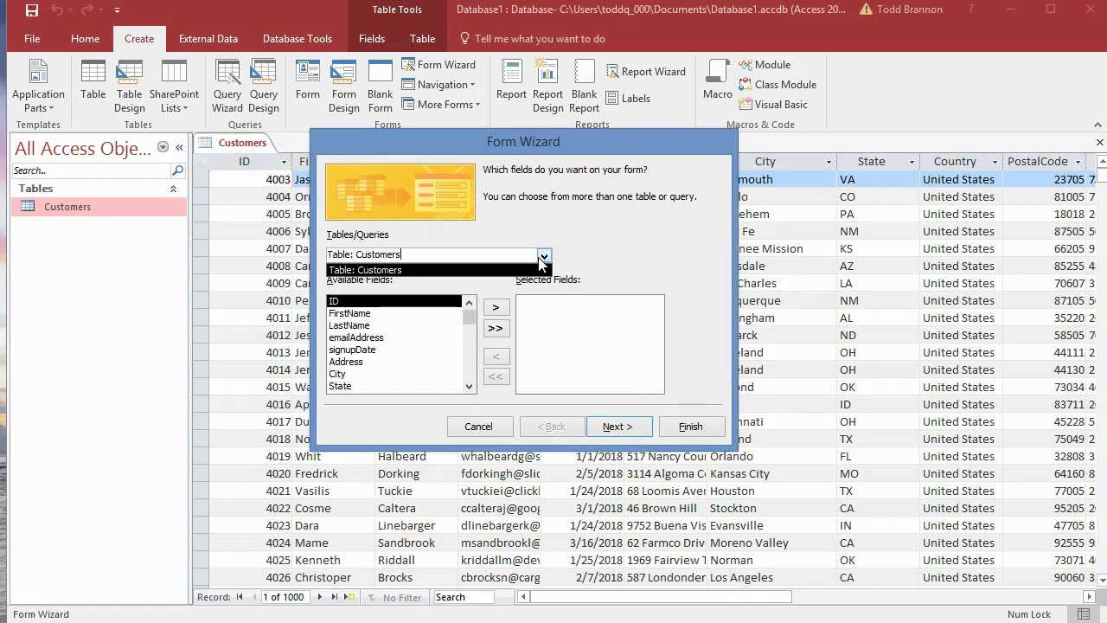
pyautogui.click(542, 255)
pyautogui.click(542, 256)
pyautogui.click(542, 256)
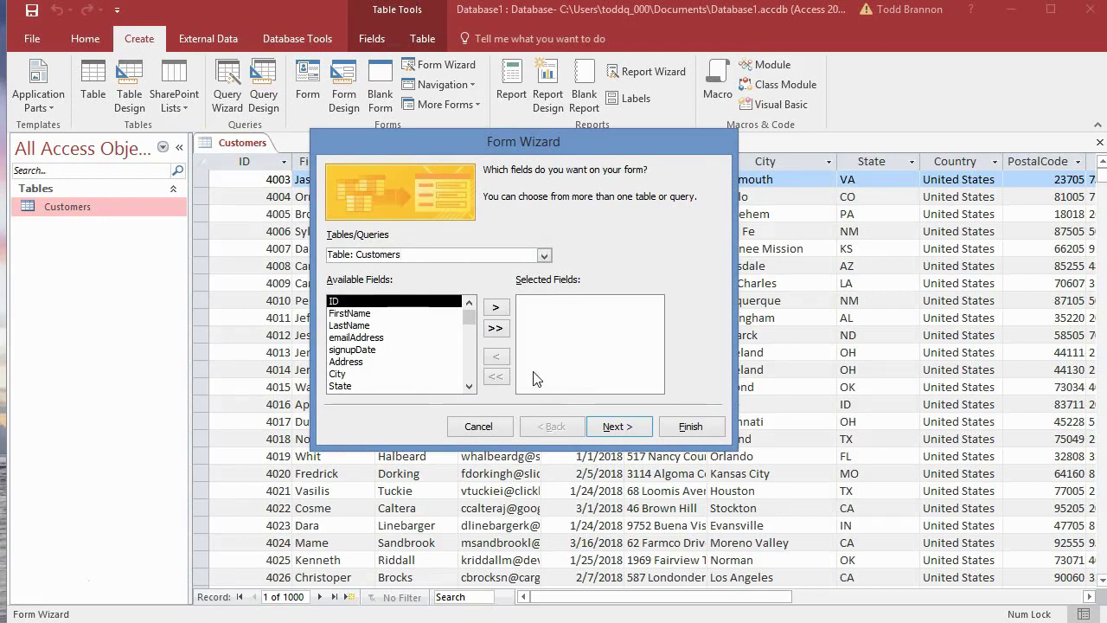
# Add all available Customers fields to the form and continue to the layout choice.
pyautogui.click(494, 328)
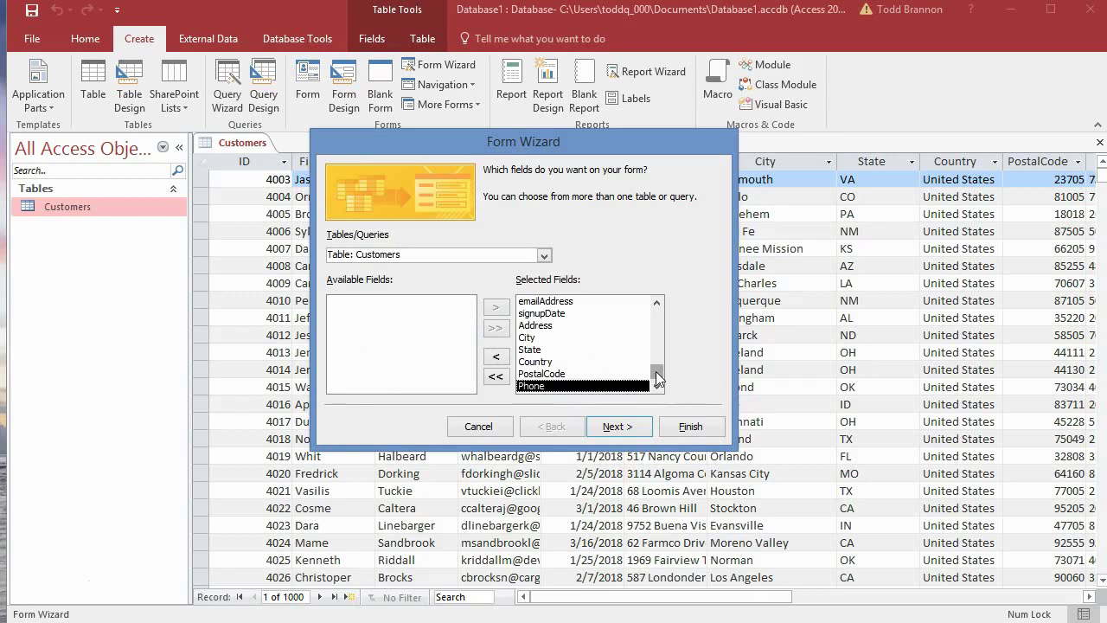
pyautogui.moveTo(656, 370)
pyautogui.mouseDown()
pyautogui.moveTo(659, 306)
pyautogui.moveTo(656, 387)
pyautogui.mouseUp()
pyautogui.click(613, 427)
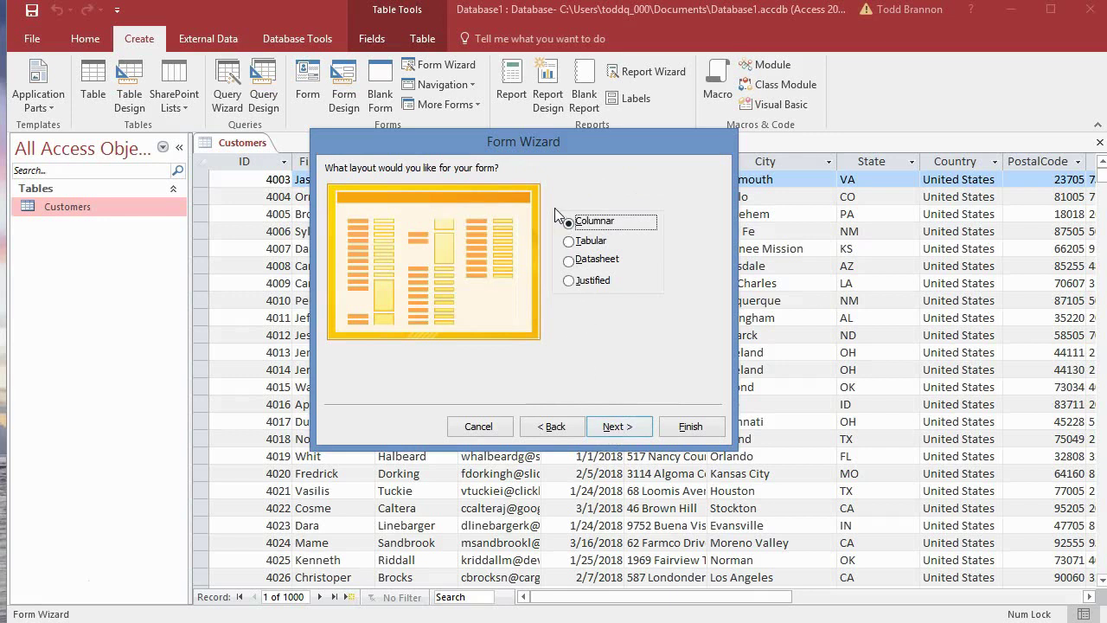
# Preview the Tabular, Datasheet and Justified layouts, then choose the Columnar layout for the form and continue.
pyautogui.click(570, 242)
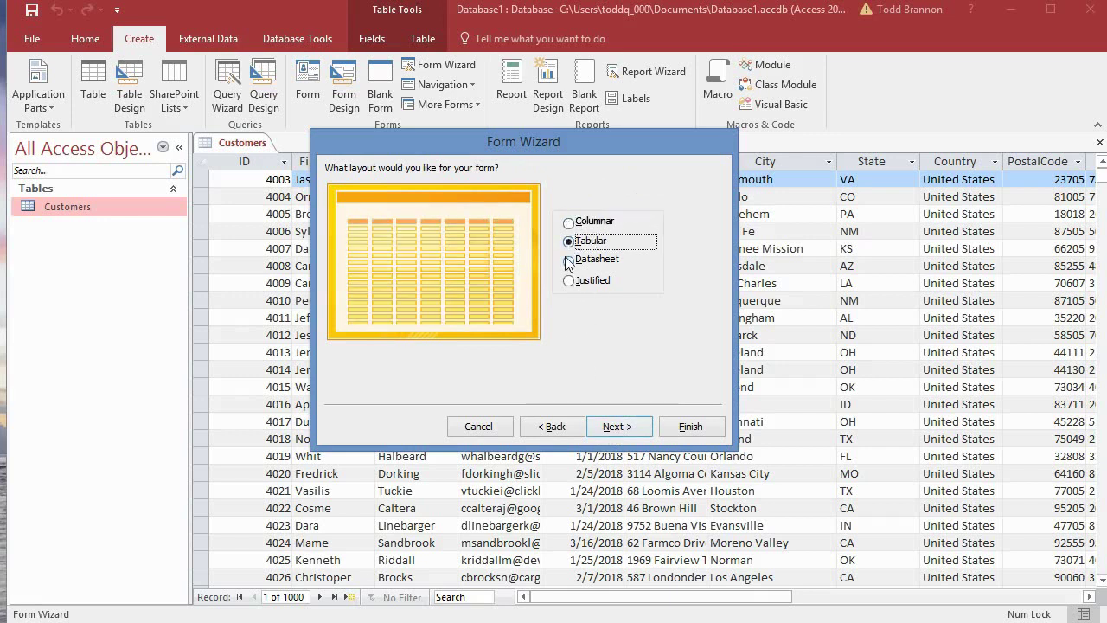
pyautogui.click(568, 260)
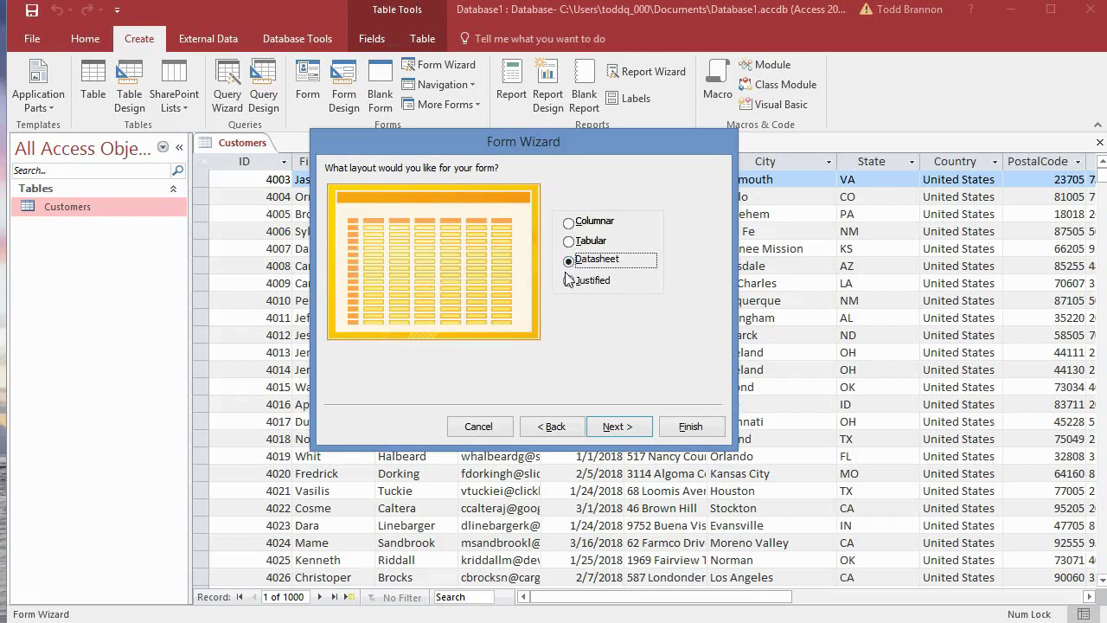
pyautogui.click(568, 280)
pyautogui.click(568, 222)
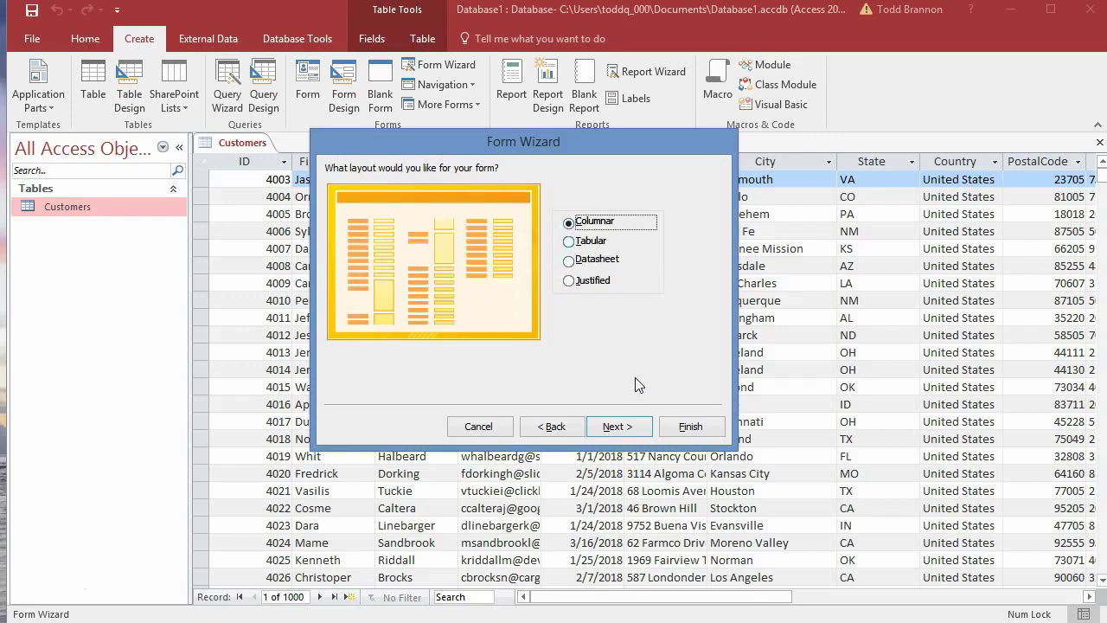
pyautogui.click(610, 427)
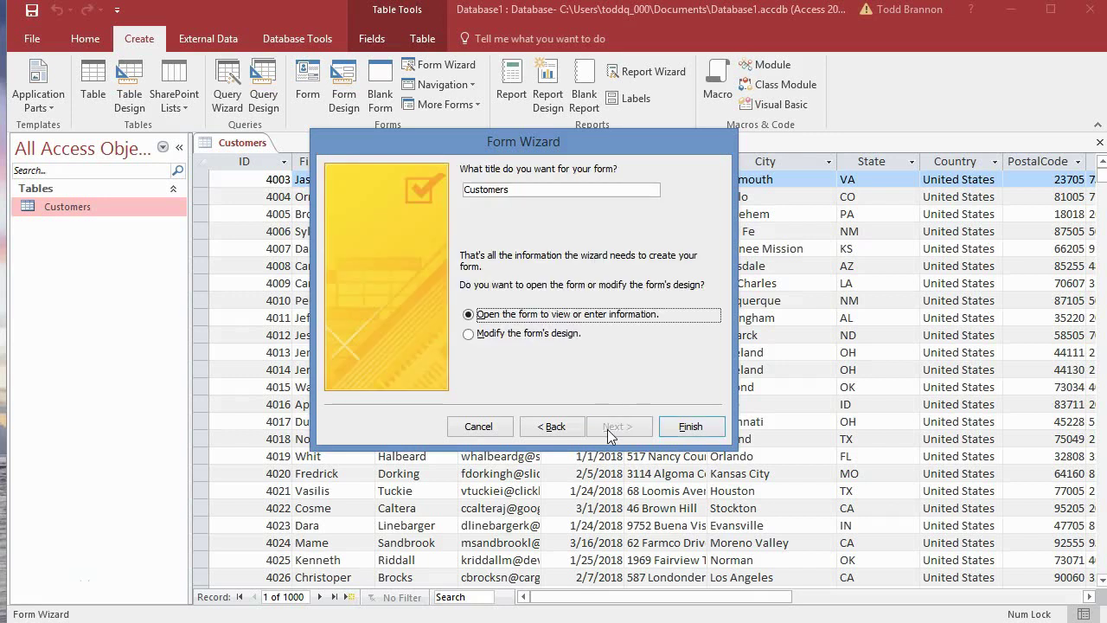
# Title the form "New Customer" and finish the wizard, opening the form to view or enter information.
pyautogui.click(522, 192)
pyautogui.moveTo(522, 192); pyautogui.dragTo(448, 189)
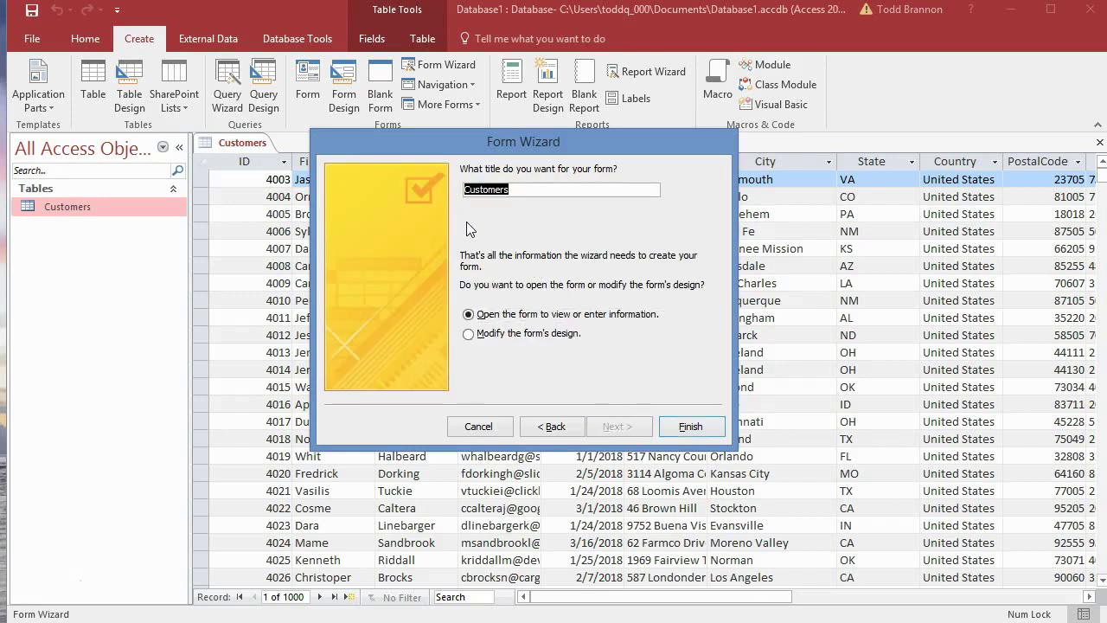
pyautogui.write('New Cus')
pyautogui.press('BackSpace')
pyautogui.write('ustomer')
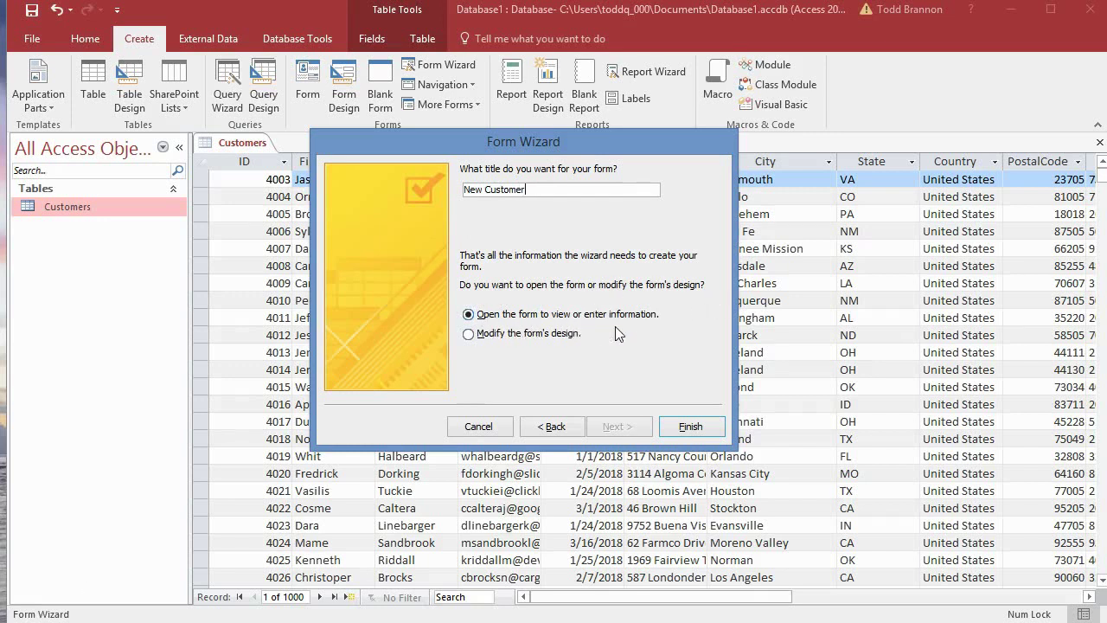
pyautogui.click(692, 429)
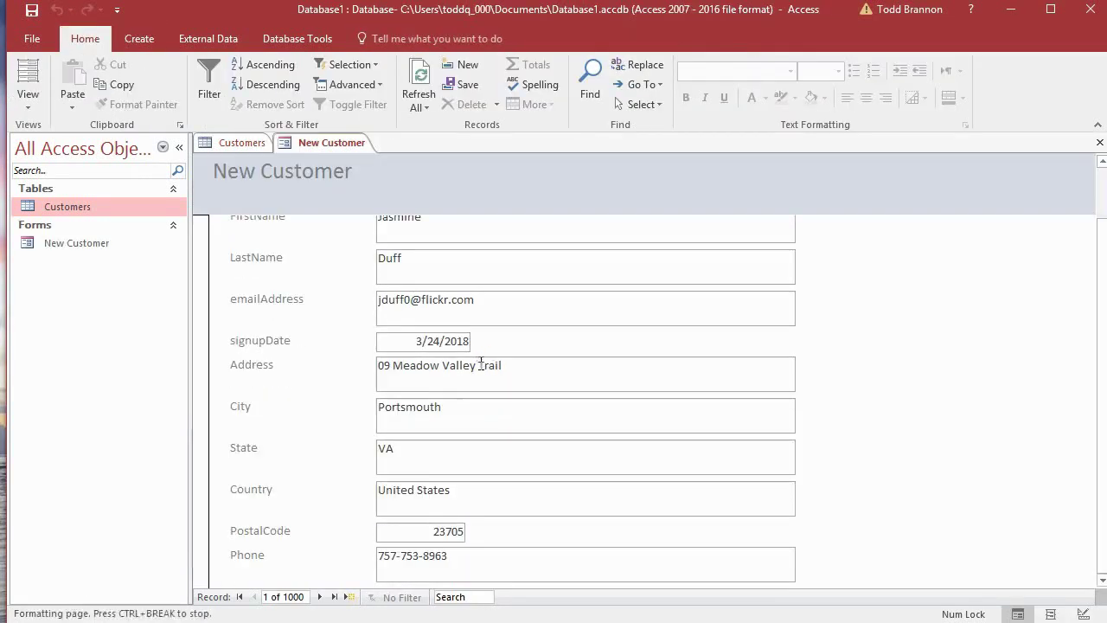
# Look over the New Customer form in Form View, examining its fields from ID to Phone and the available views.
pyautogui.scroll(-2, 374, 399)
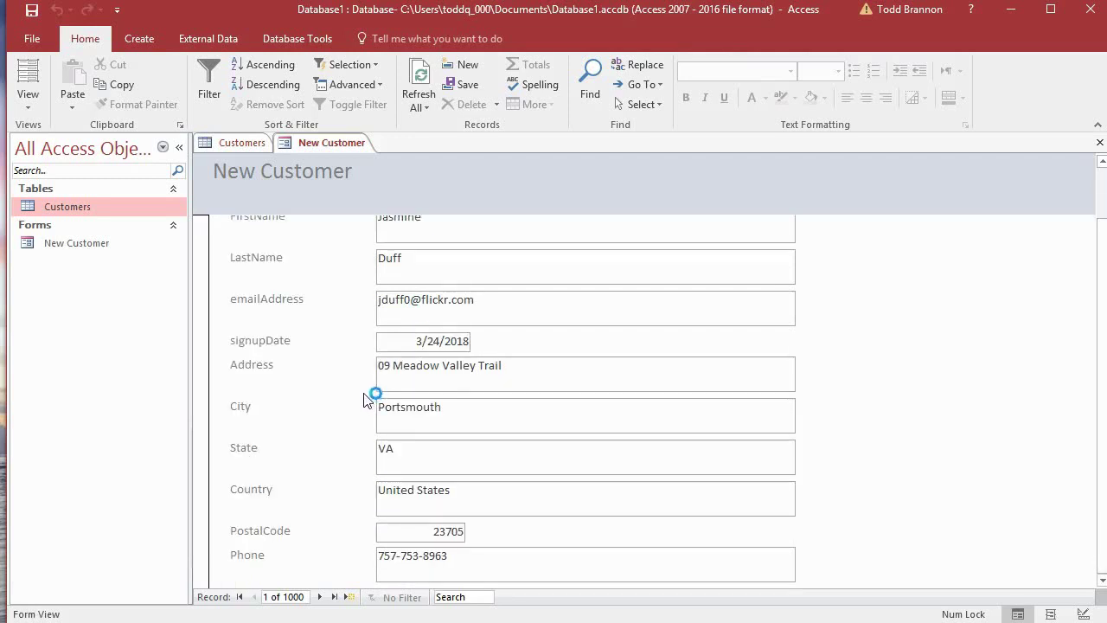
pyautogui.scroll(2, 363, 400)
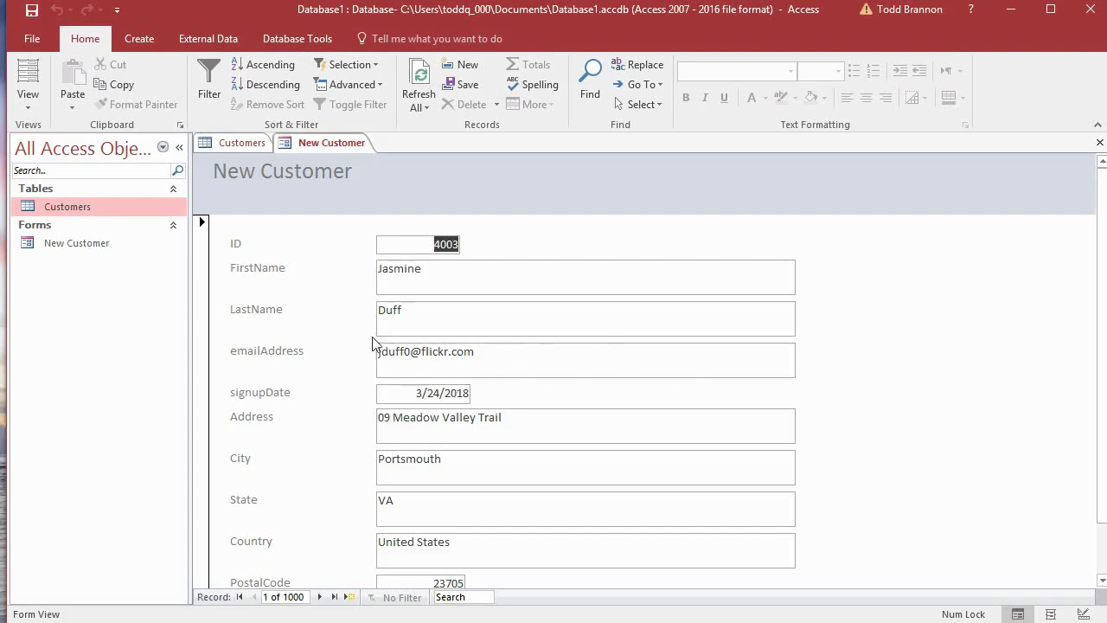
pyautogui.click(608, 328)
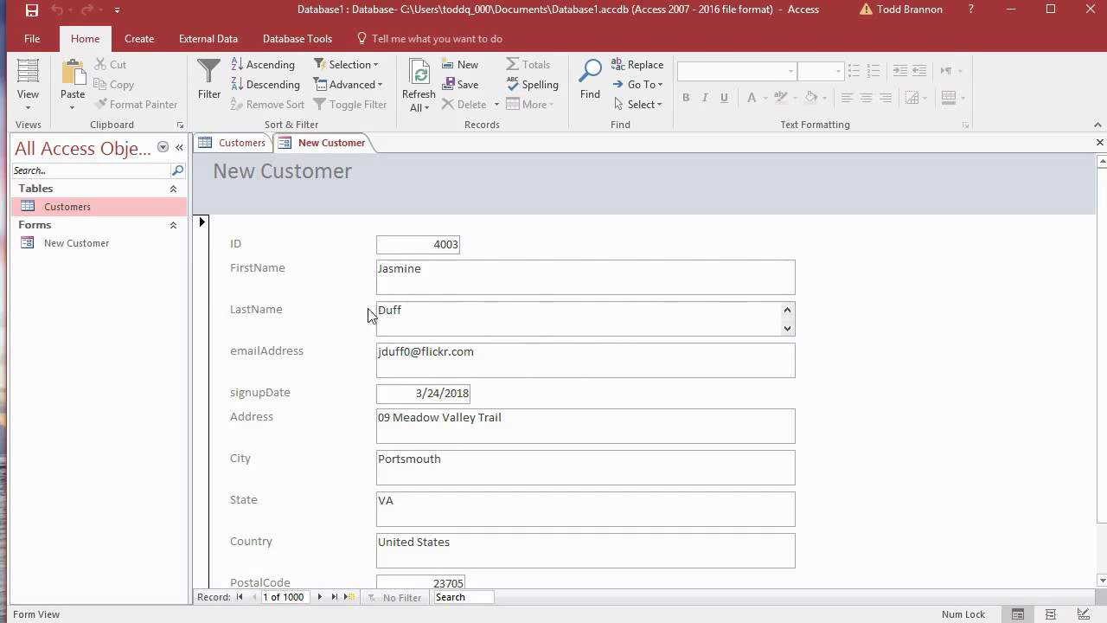
pyautogui.scroll(-1, 345, 383)
pyautogui.scroll(1, 344, 382)
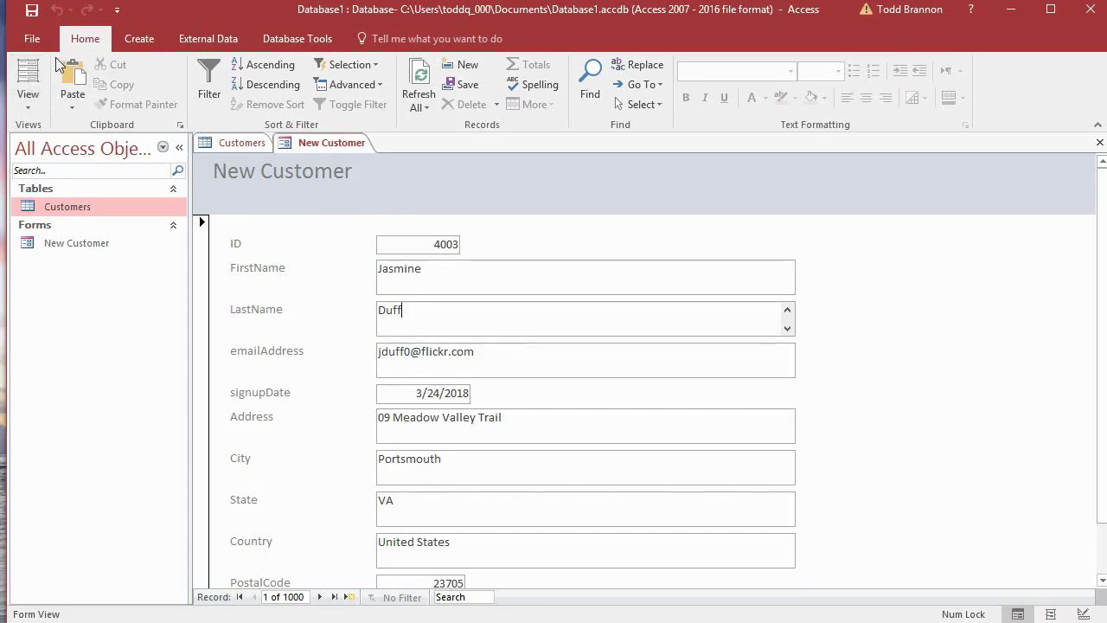
pyautogui.click(28, 110)
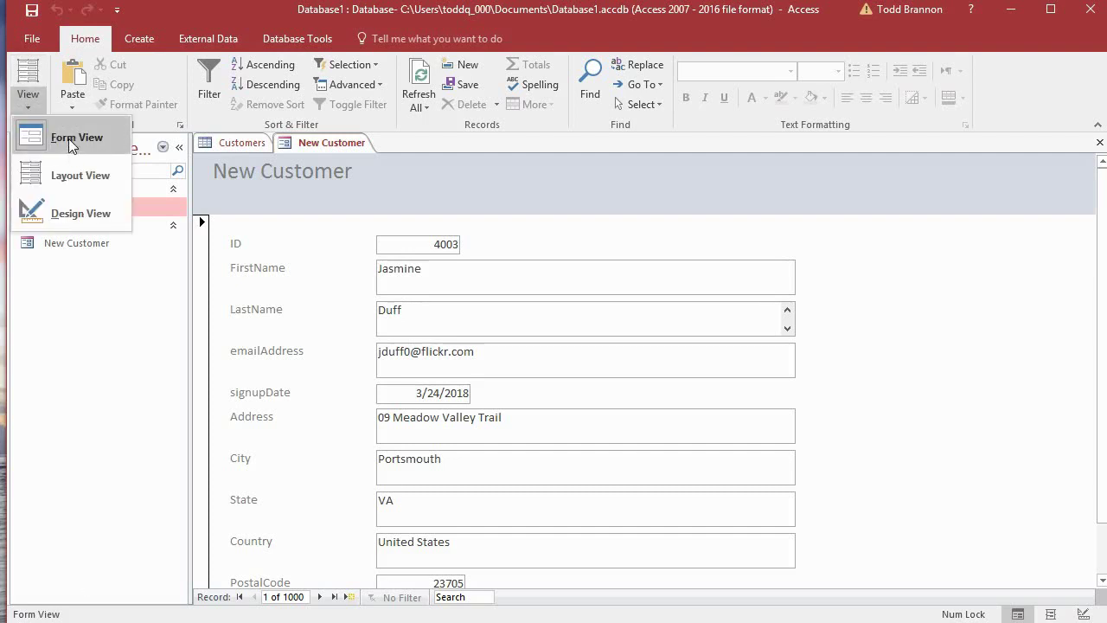
pyautogui.click(337, 261)
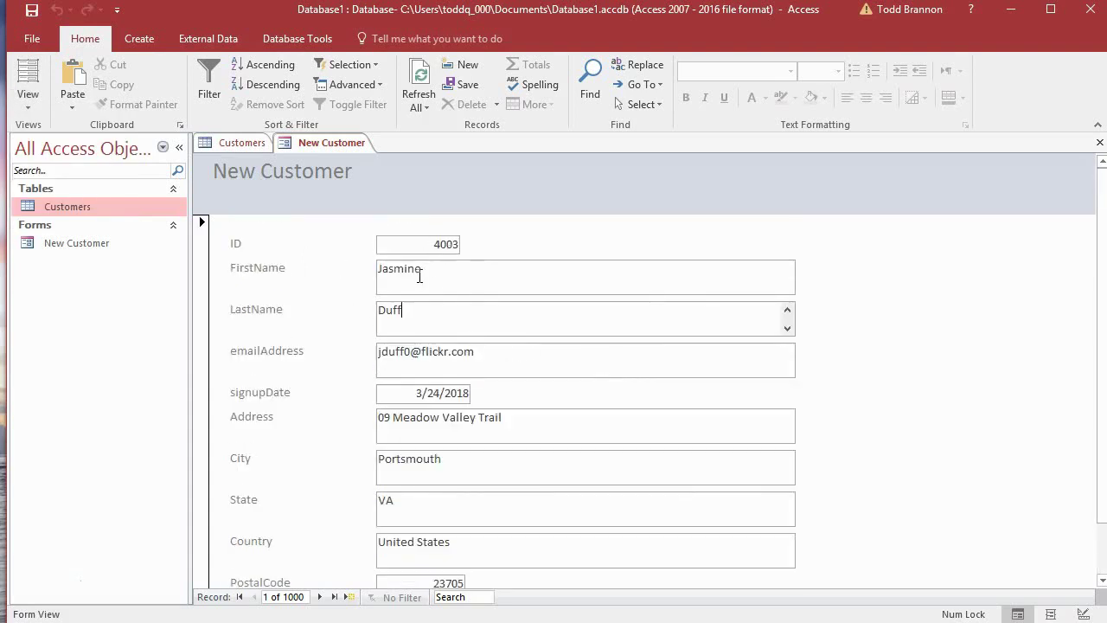
pyautogui.scroll(-1, 403, 346)
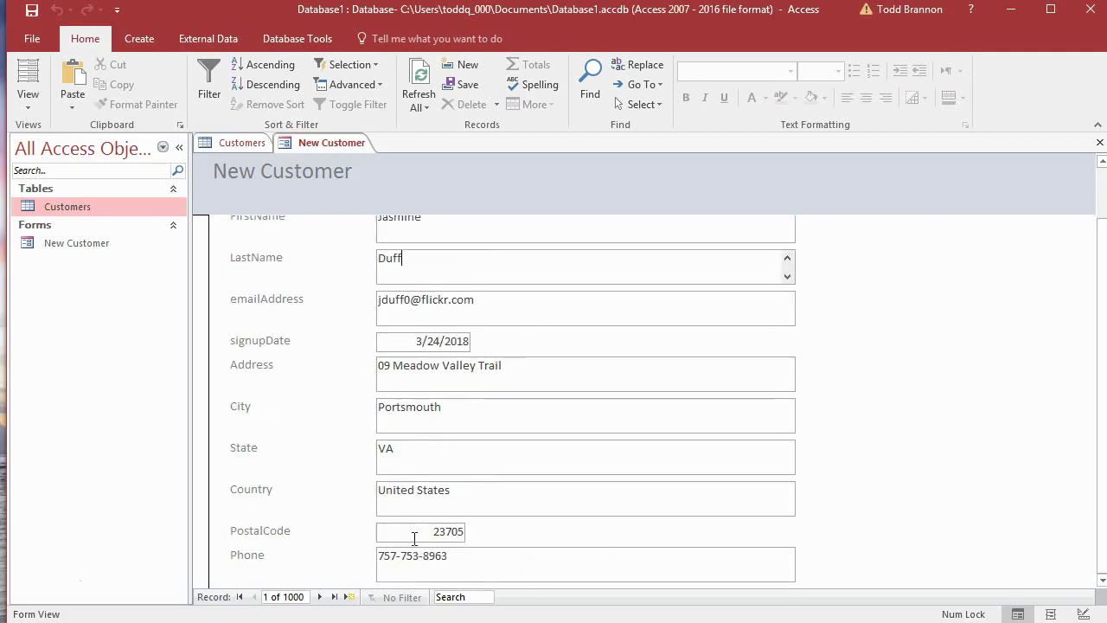
pyautogui.scroll(1, 411, 423)
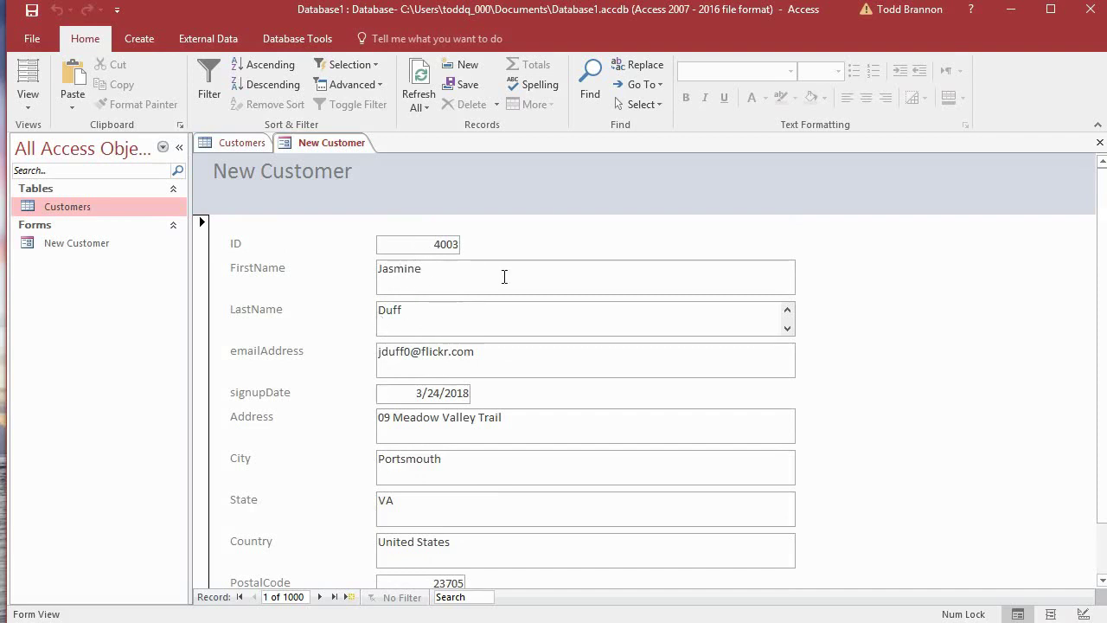
# Open the New Customer form in Design View and widen the form area to about 7.6 inches.
pyautogui.click(26, 108)
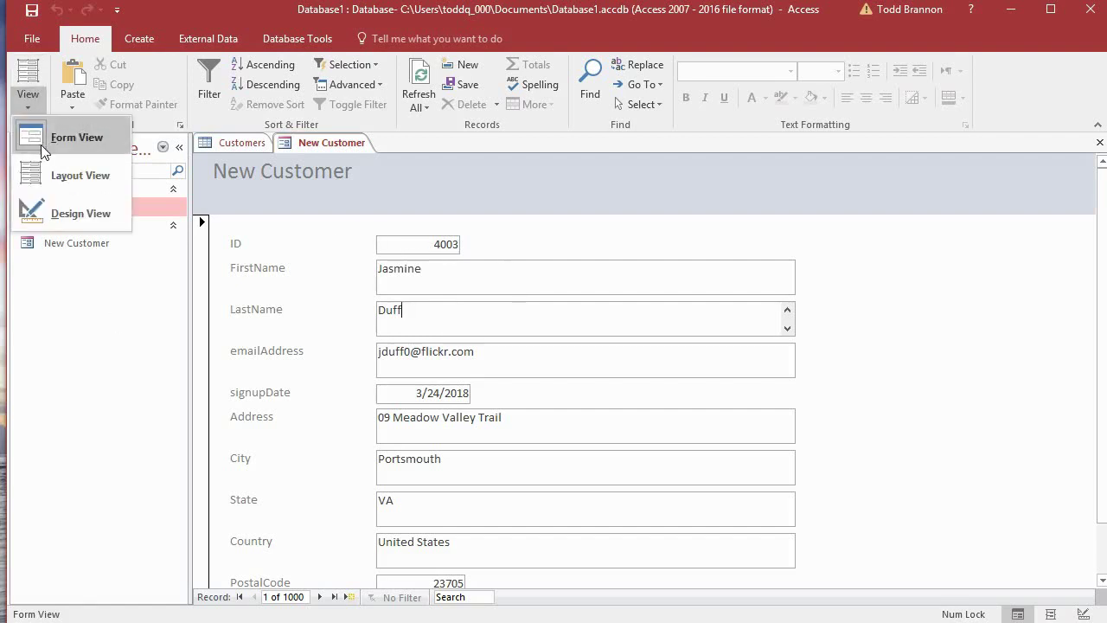
pyautogui.click(80, 214)
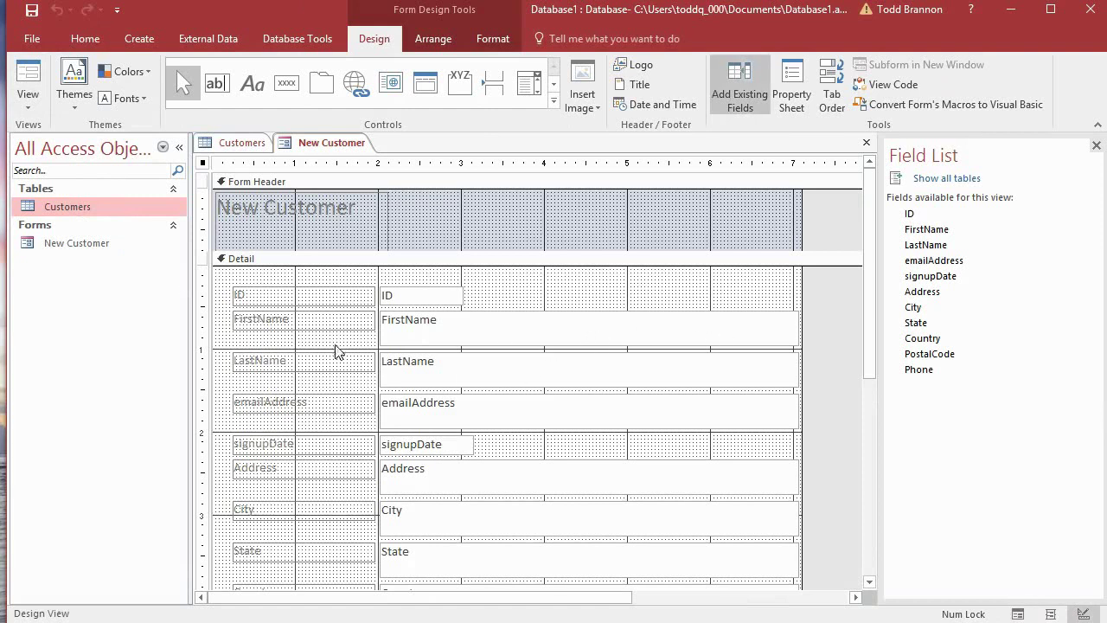
pyautogui.moveTo(802, 294); pyautogui.dragTo(841, 380)
pyautogui.scroll(-4, 476, 354)
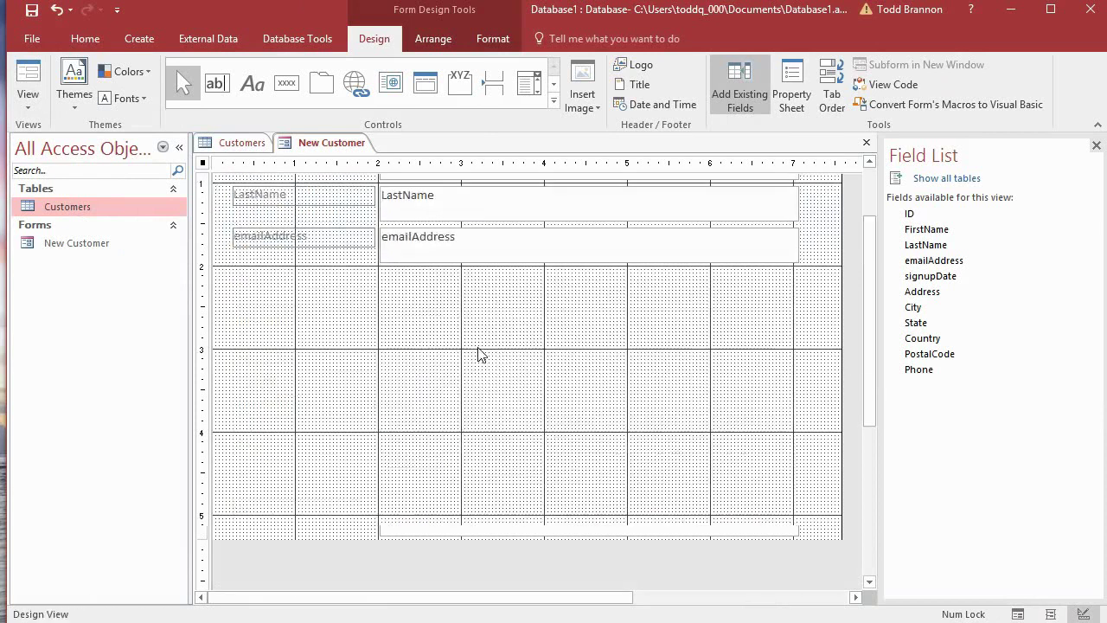
pyautogui.scroll(4, 475, 356)
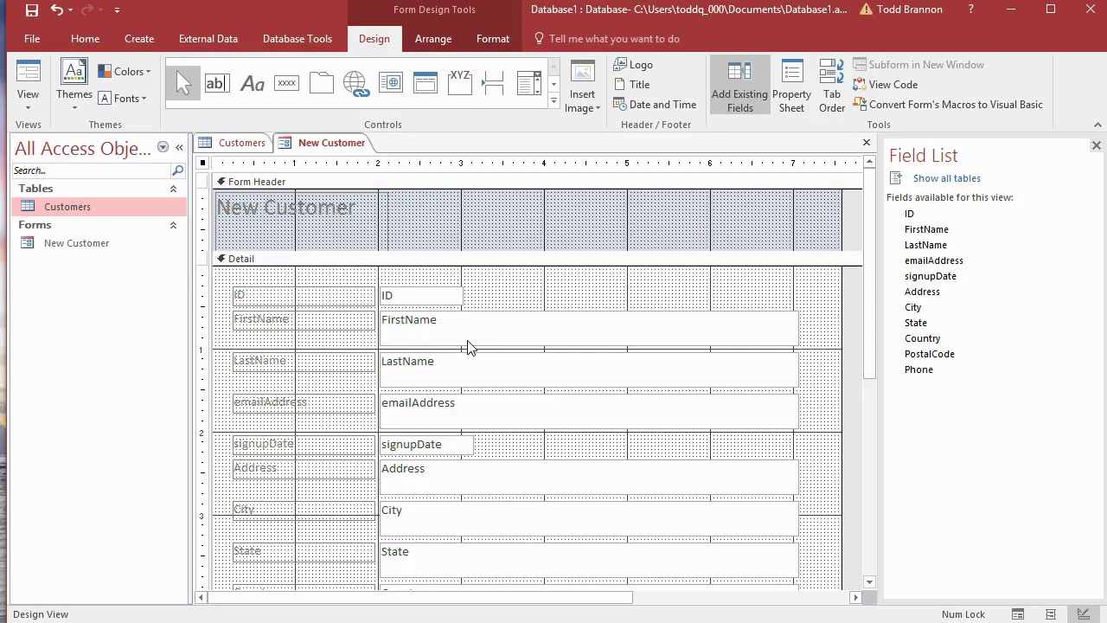
# Select the FirstName text box in the form's Detail section.
pyautogui.click(532, 322)
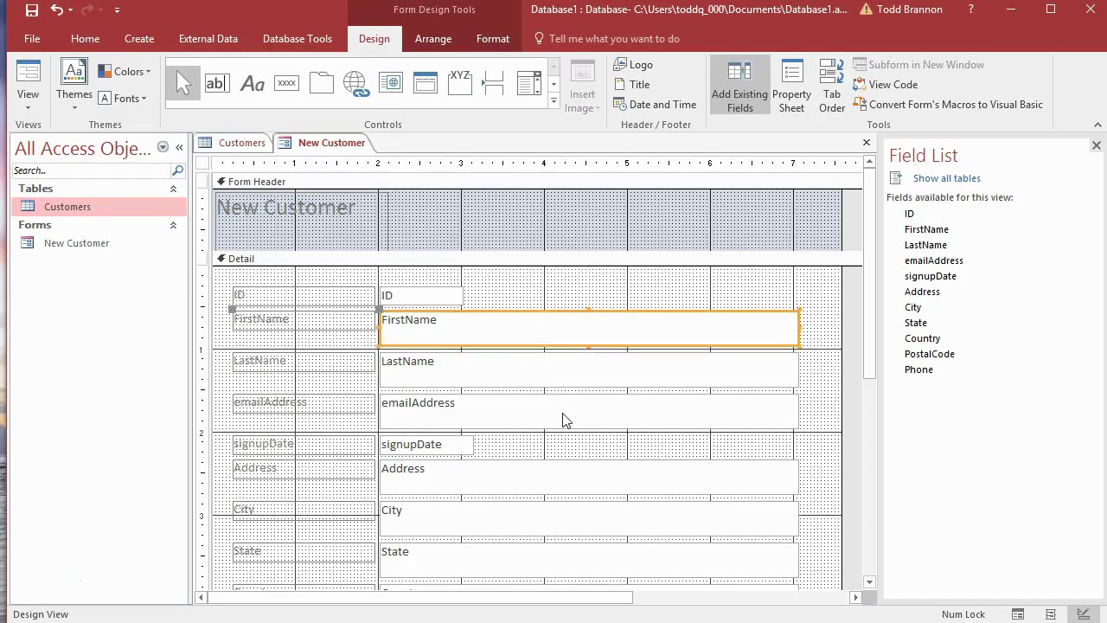